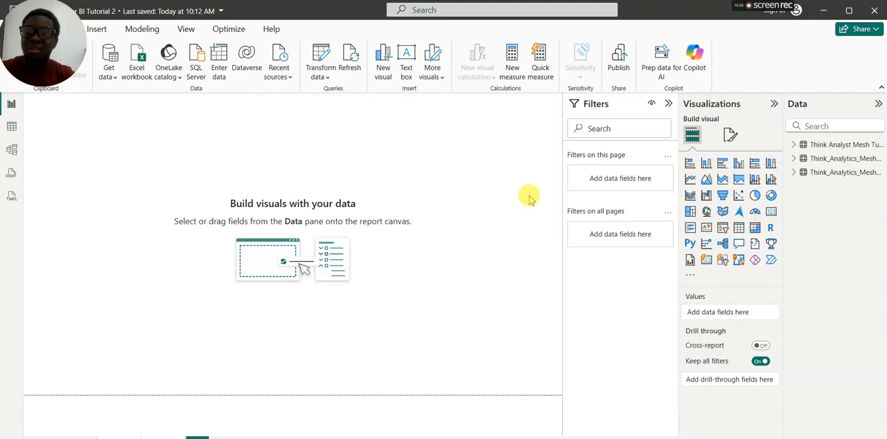
Step: Create a filled map visual with State as its location and include Units Sold
click(795, 173)
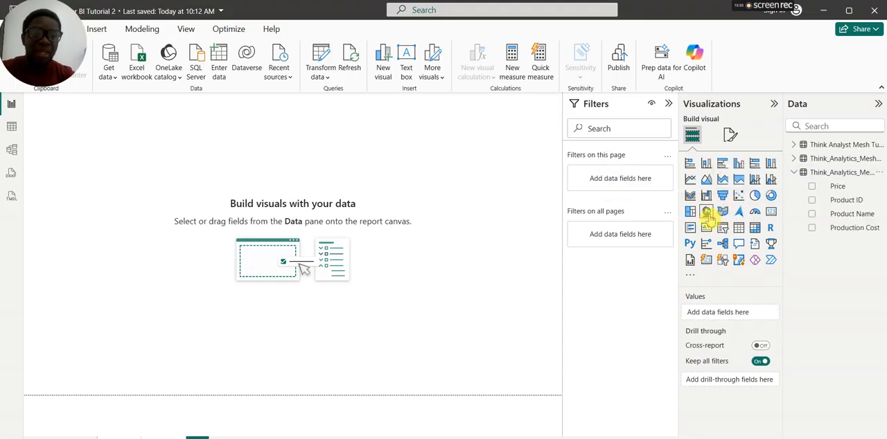
click(723, 214)
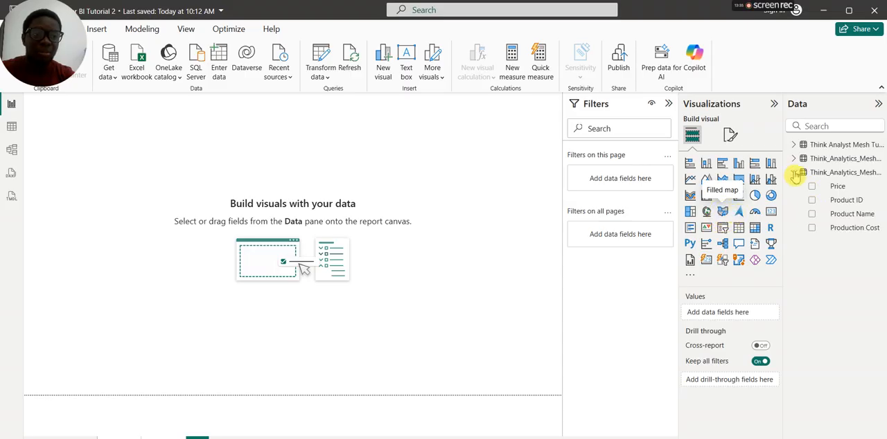
click(796, 145)
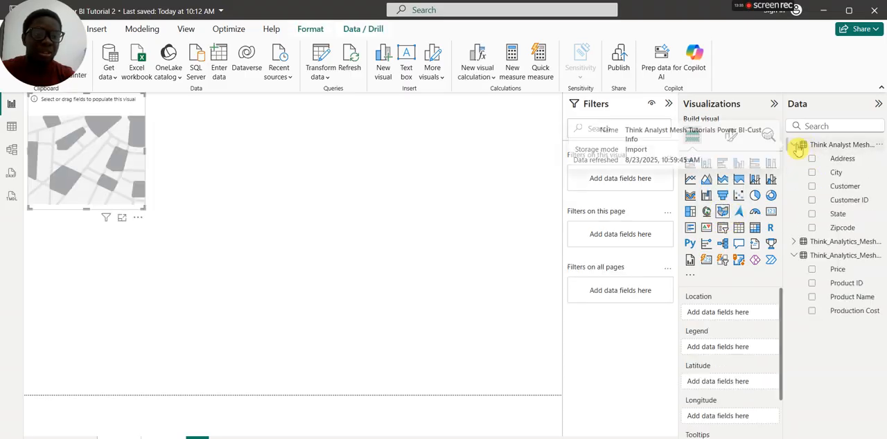
click(812, 214)
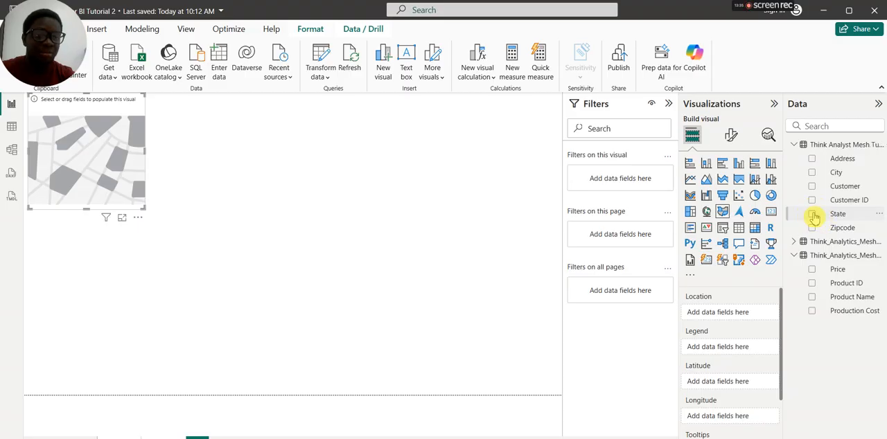
click(794, 255)
click(795, 242)
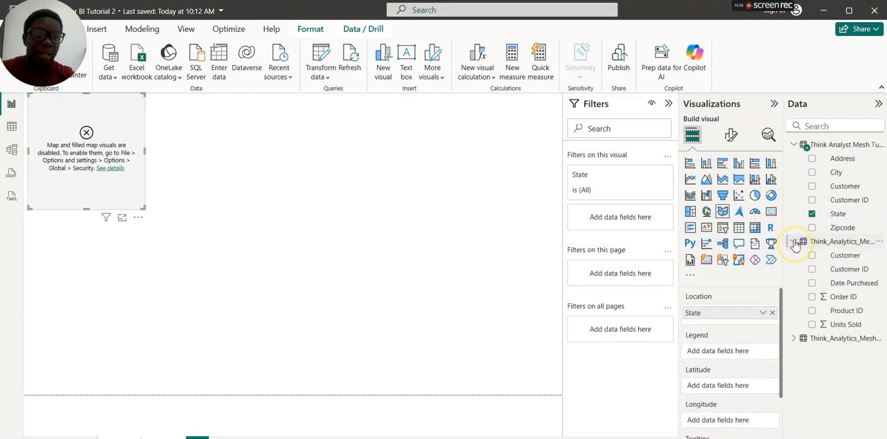
click(812, 325)
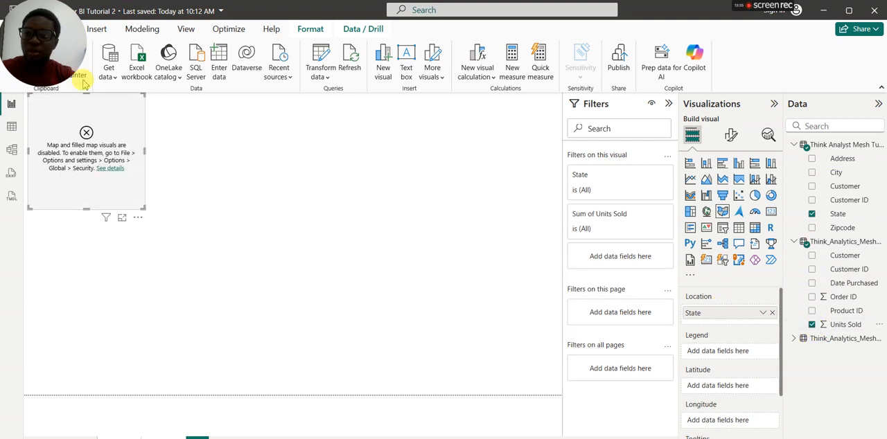
Step: Move the filled map toward the middle of the canvas and widen it to about twice its width
drag(97, 113, 269, 186)
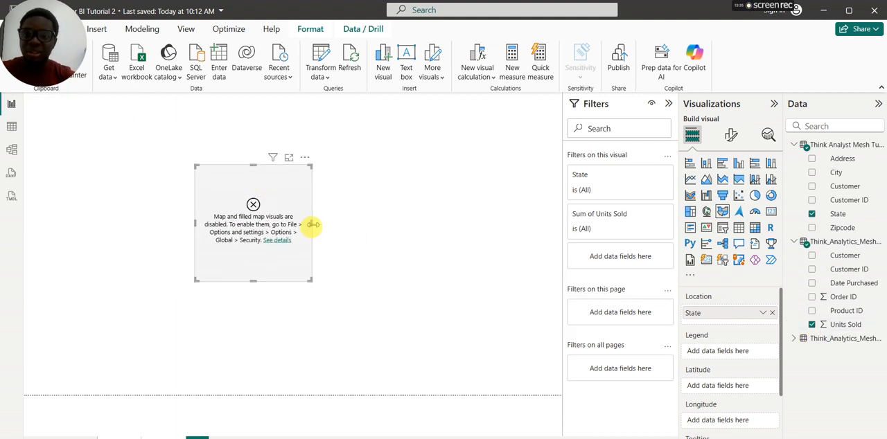
drag(313, 224, 430, 224)
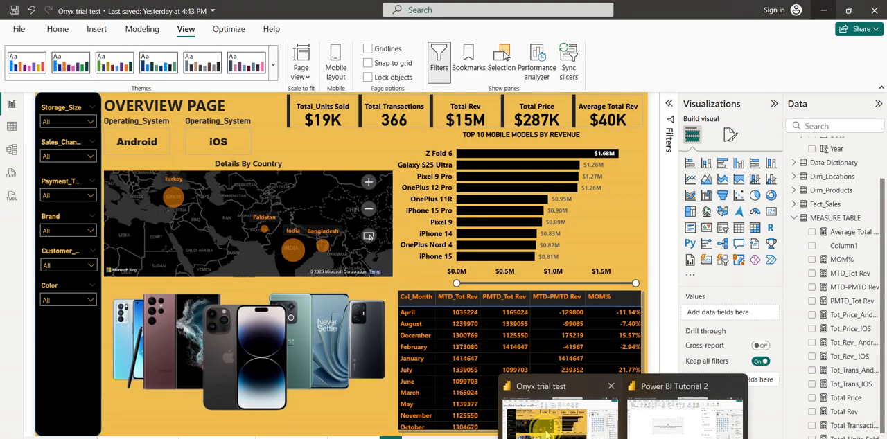
Step: Switch to the other report, examine the Details By Country map on its overview page, and return to Power BI Tutorial 2
click(547, 434)
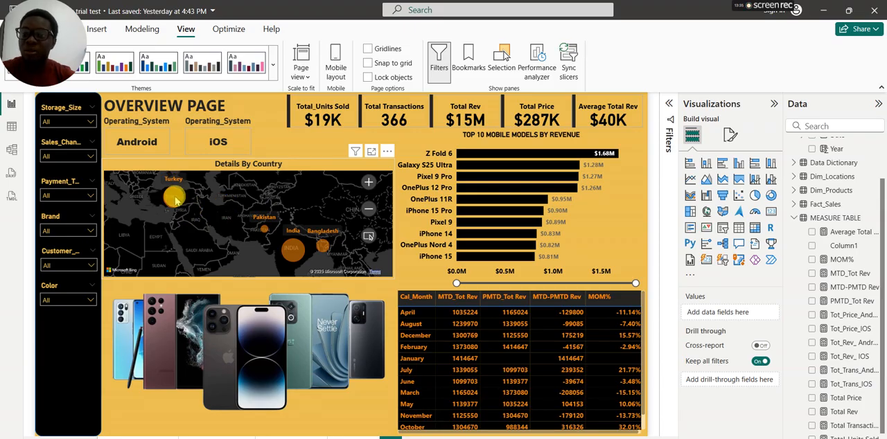
mouse_move(175, 200)
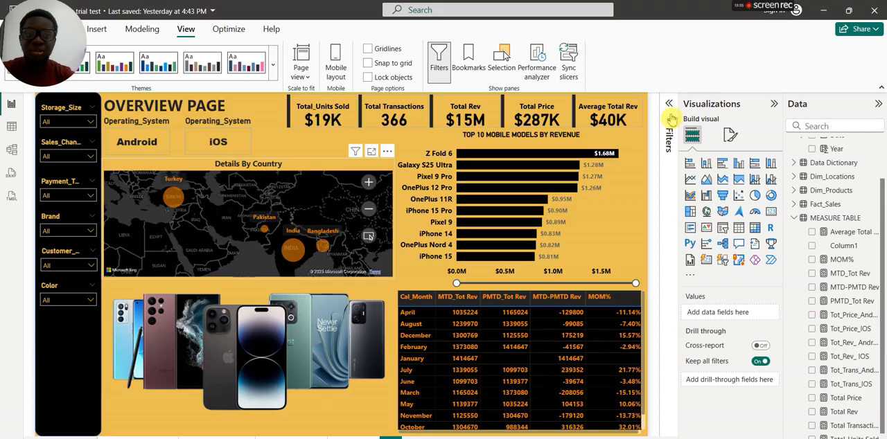
click(824, 12)
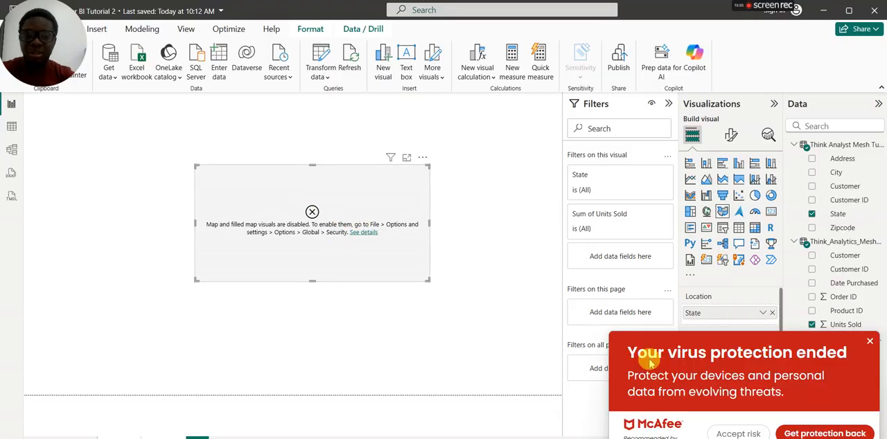
Step: Dismiss the McAfee virus protection notification covering the report
click(870, 341)
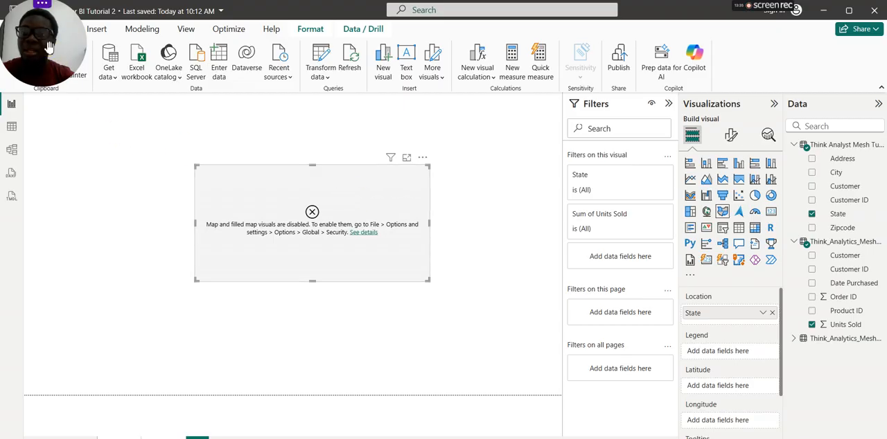
drag(51, 52, 306, 47)
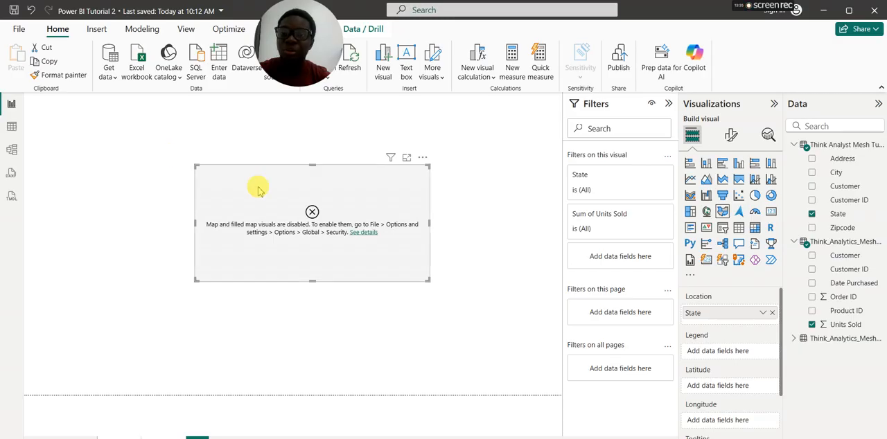
Step: In the global security options, enable Map and Filled Map visuals and ArcGIS for Power BI, and apply the settings
click(18, 31)
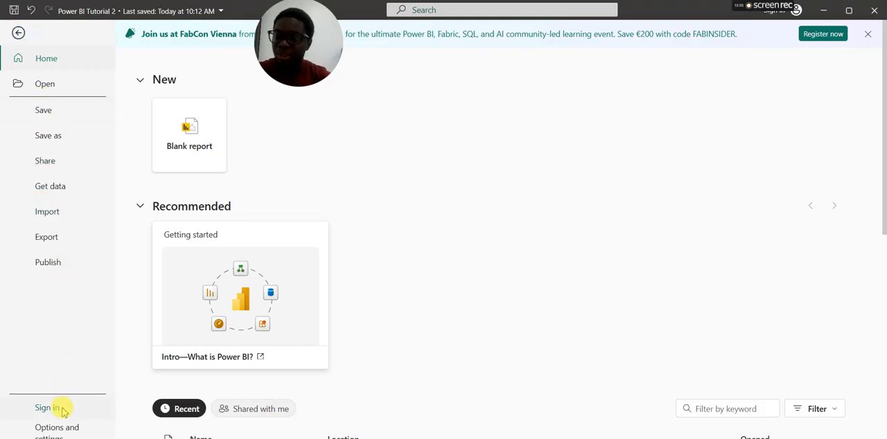
click(67, 430)
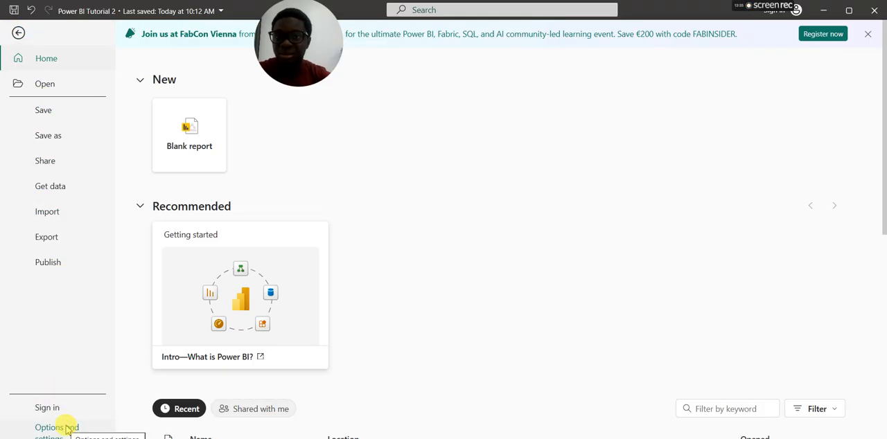
click(67, 429)
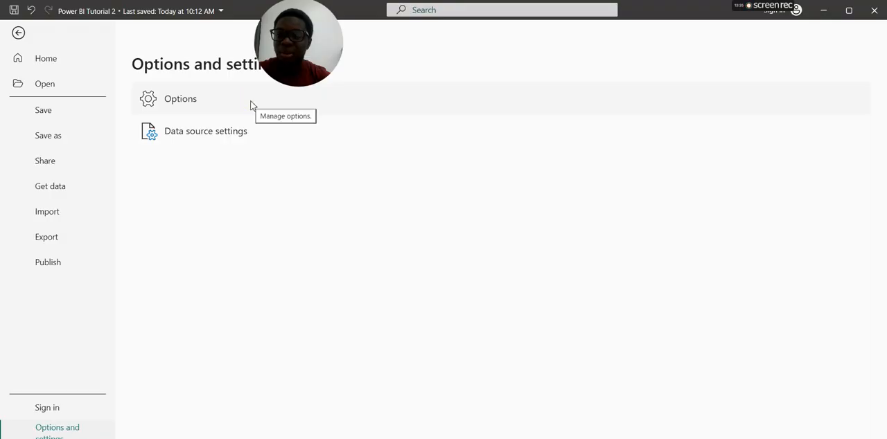
click(187, 104)
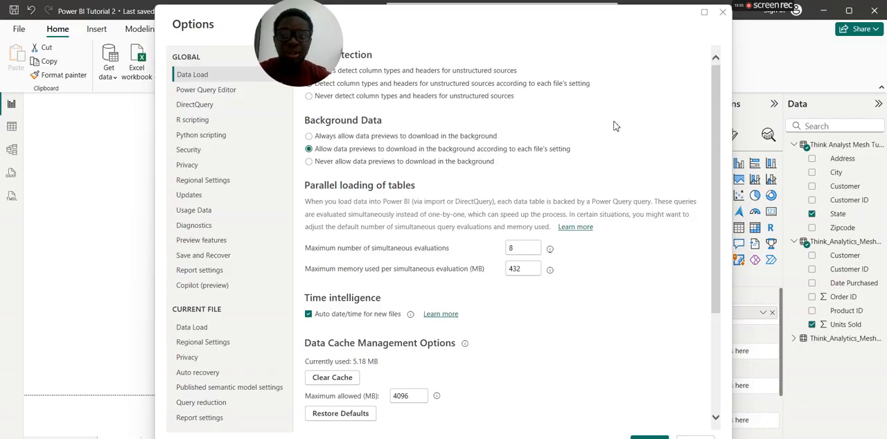
click(200, 152)
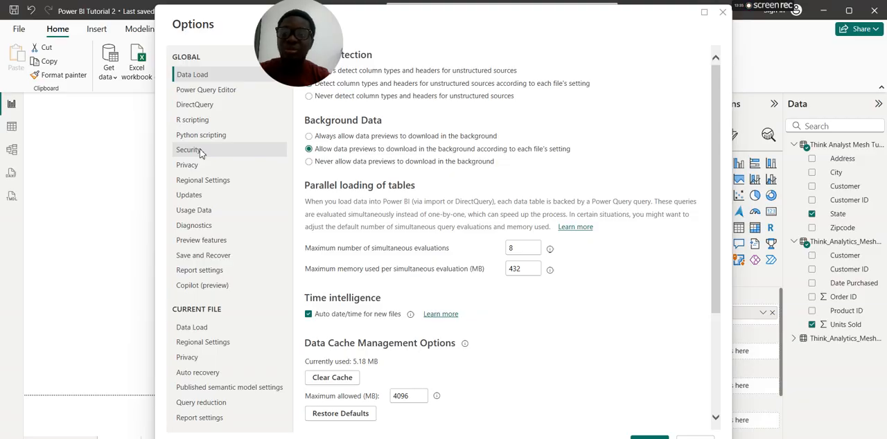
click(200, 153)
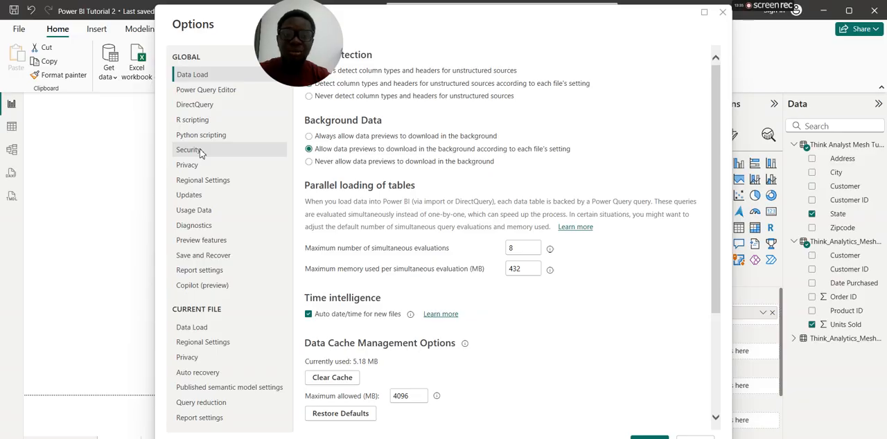
click(189, 152)
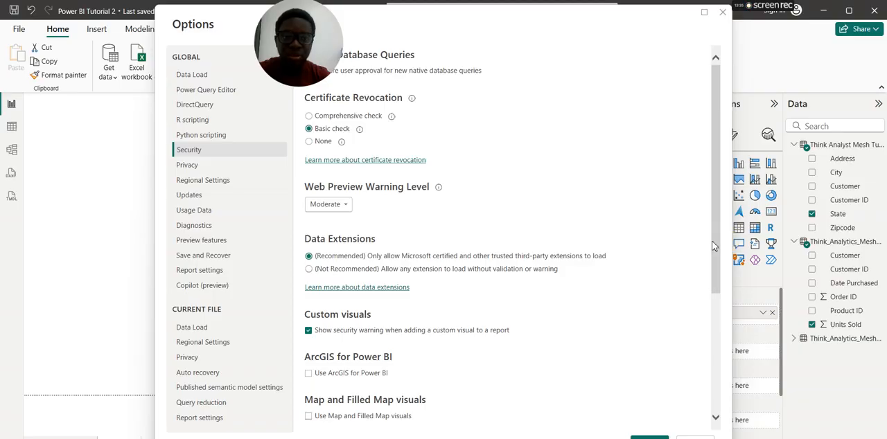
drag(713, 246, 723, 322)
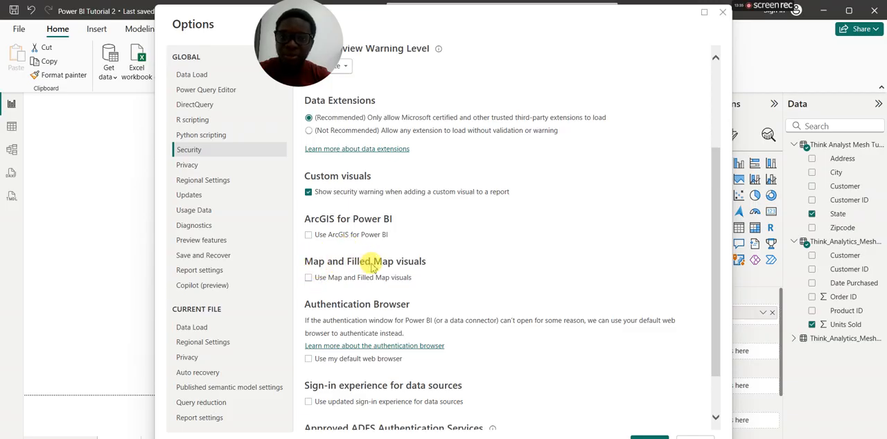
click(308, 278)
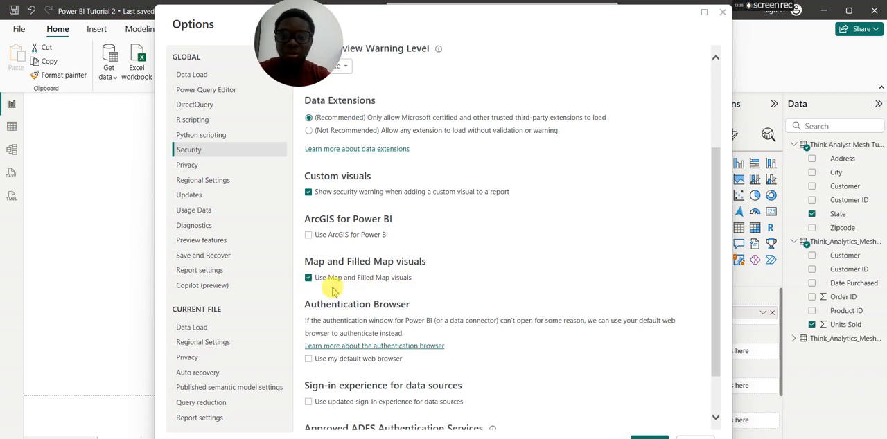
click(308, 235)
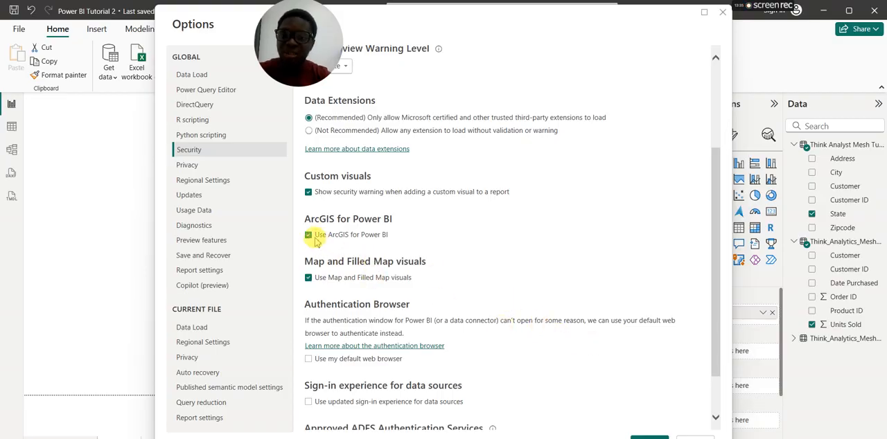
click(649, 432)
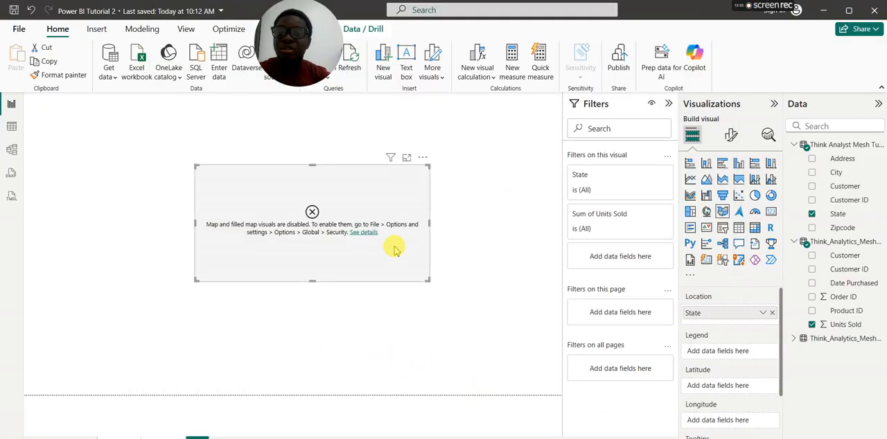
Step: Replace the filled map with a new map of State and Units Sold, placed mid-canvas and widened to about double
click(423, 160)
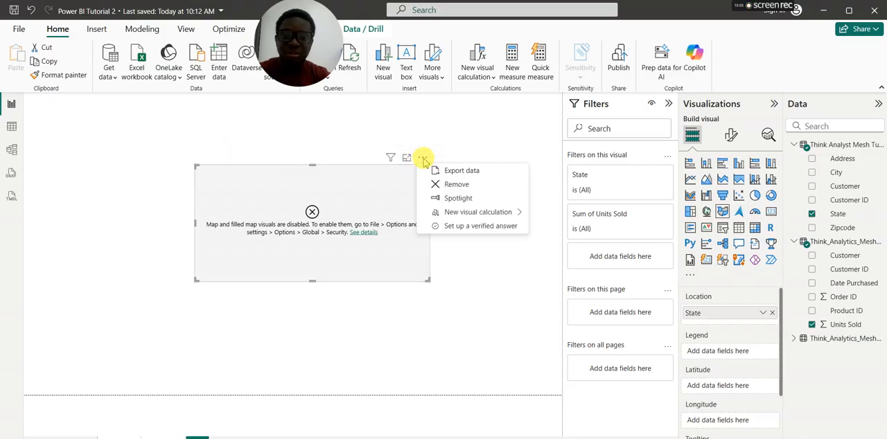
click(458, 185)
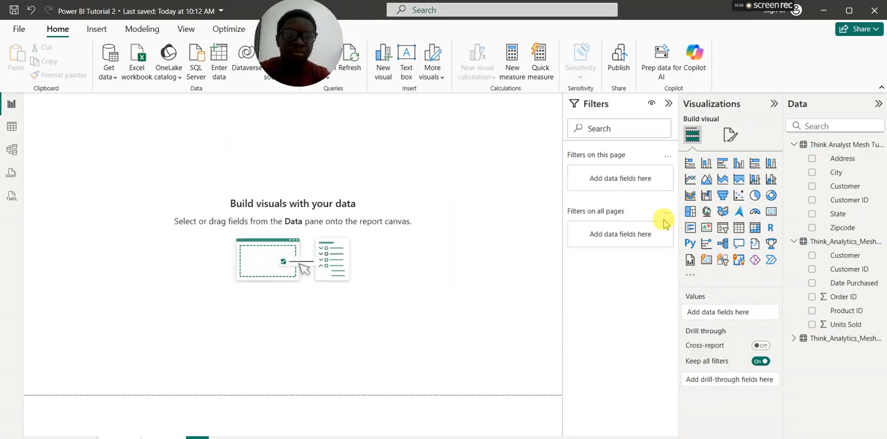
click(812, 215)
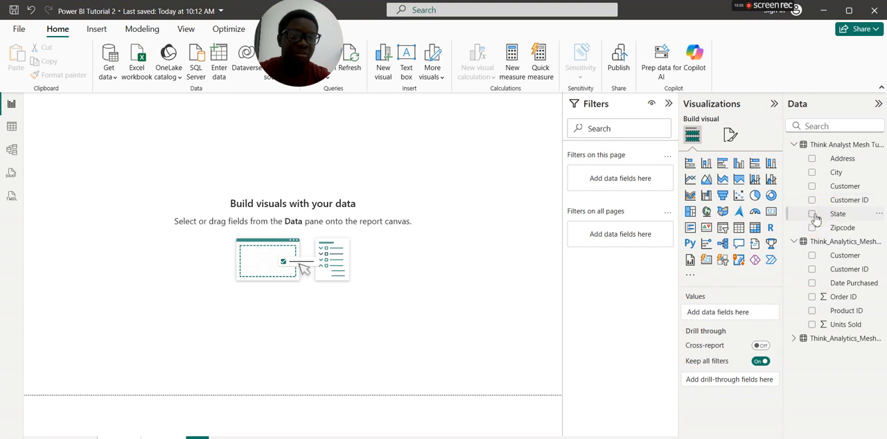
click(812, 324)
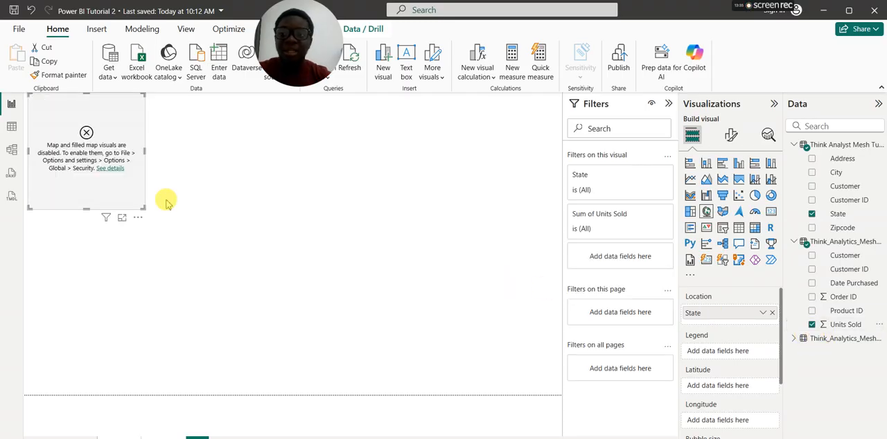
drag(116, 200, 321, 266)
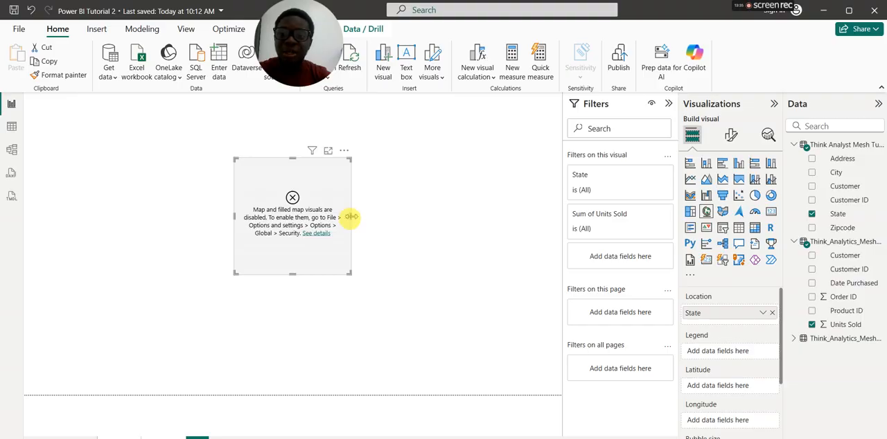
drag(352, 217, 469, 235)
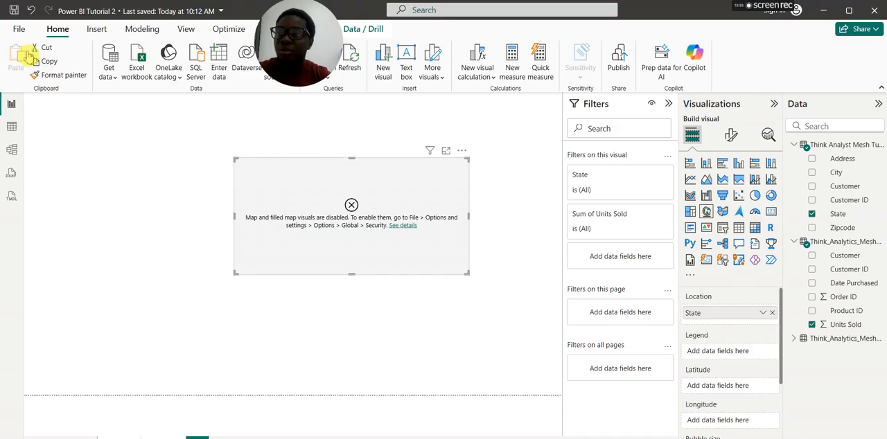
Step: Remove the map visual from the report page
click(461, 151)
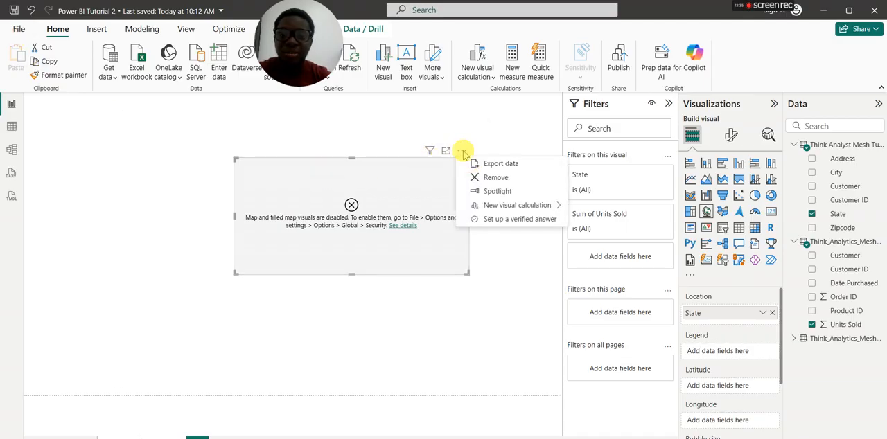
click(501, 179)
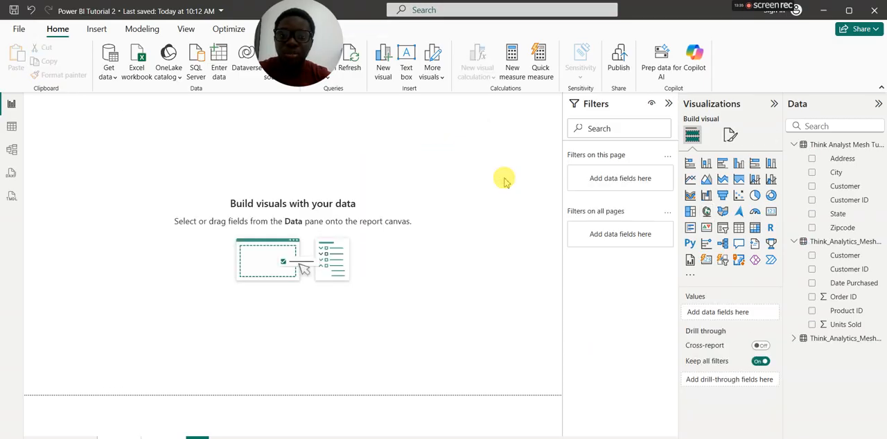
Step: Save the report to the Downloads folder as Power BI Tutorial 2, replacing the existing file
click(19, 30)
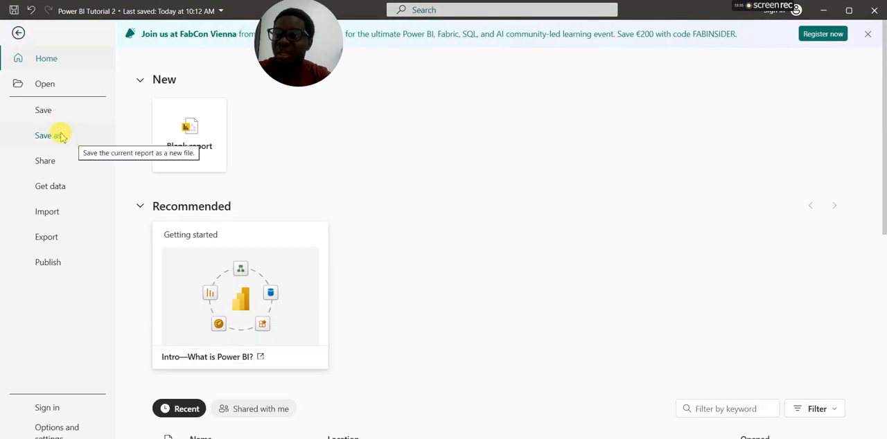
click(56, 141)
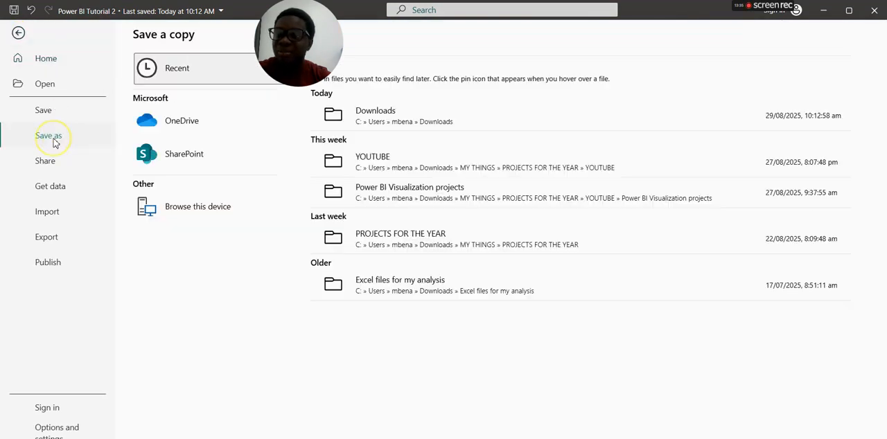
click(197, 212)
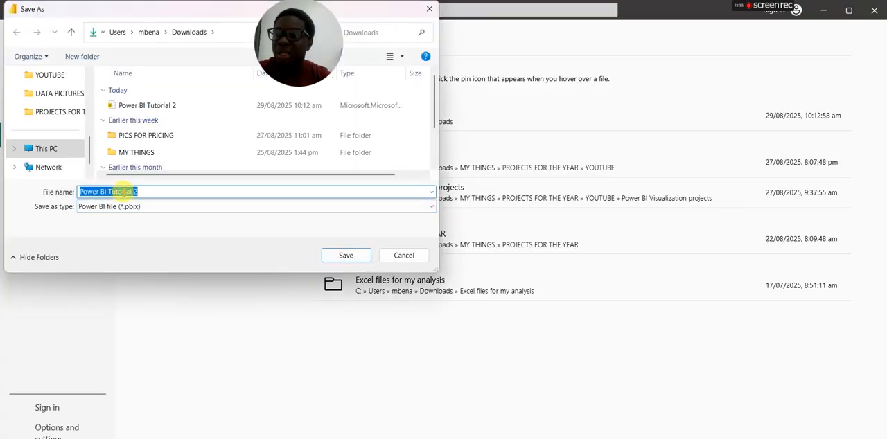
click(361, 257)
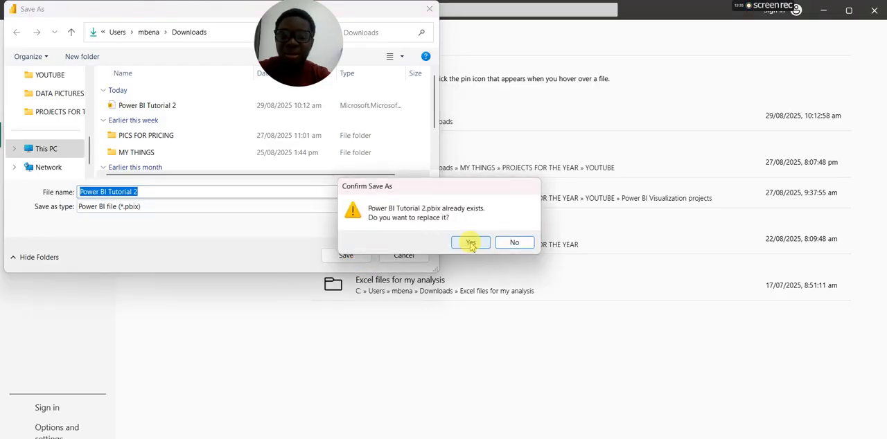
click(471, 243)
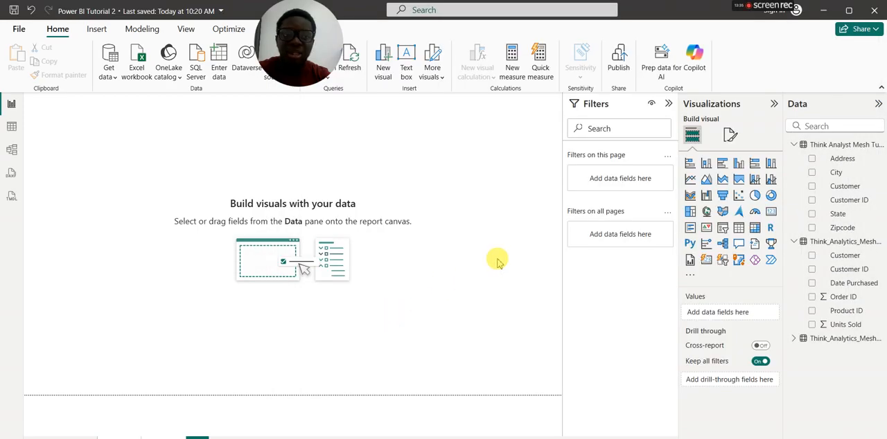
Step: Close Power BI Desktop and reopen the Power BI Tutorial 2 report from the Downloads folder
click(875, 11)
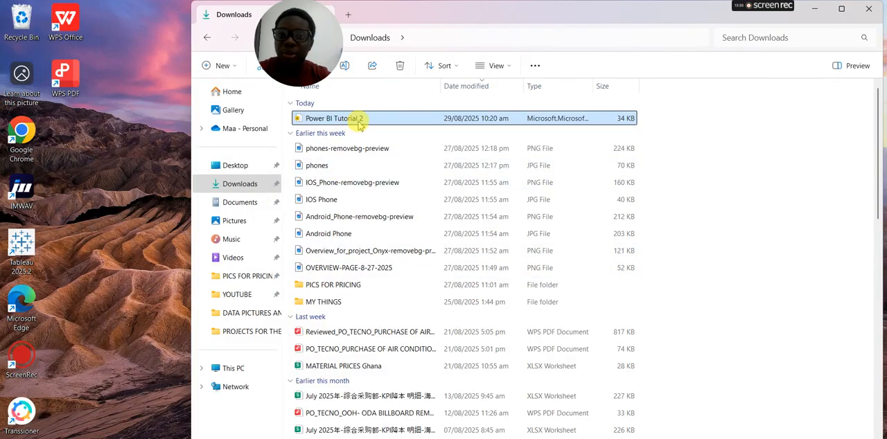
double_click(359, 125)
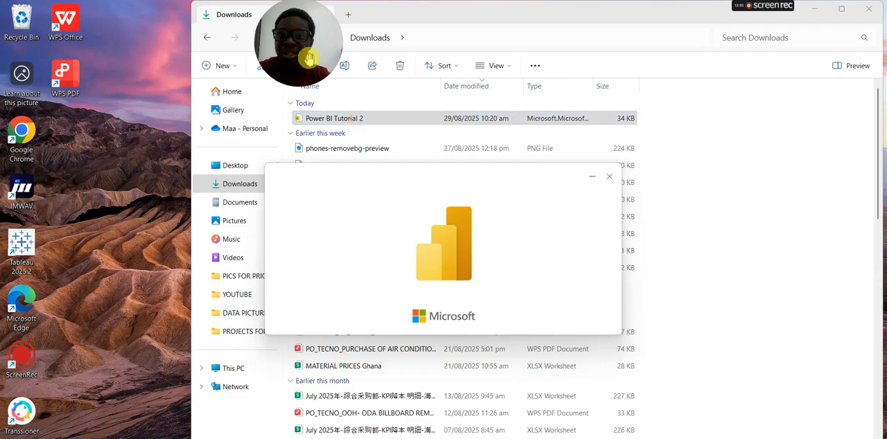
drag(303, 48, 42, 43)
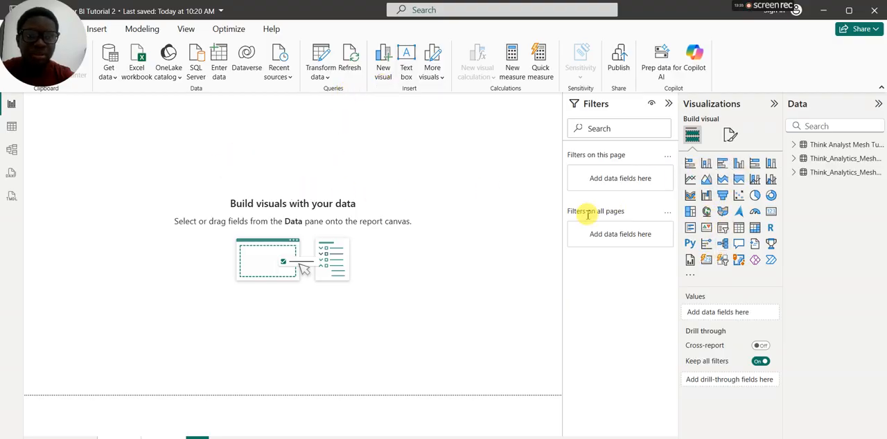
Step: Create a filled map visual with State from the customer info table as location and Units Sold as the value
click(794, 173)
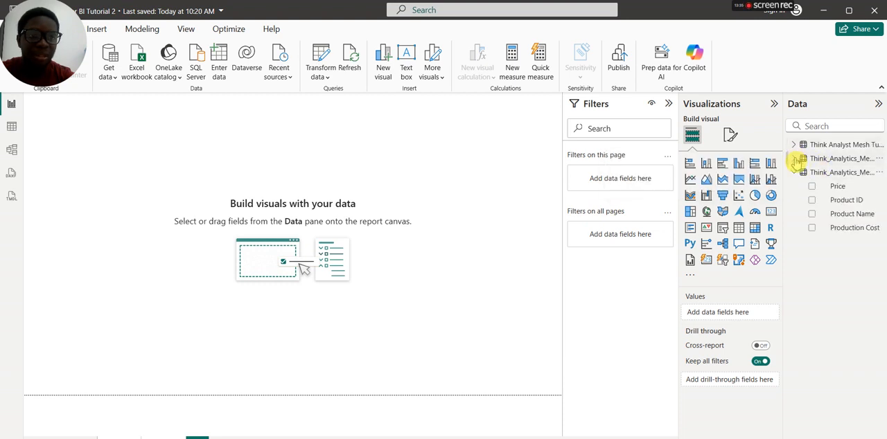
click(795, 147)
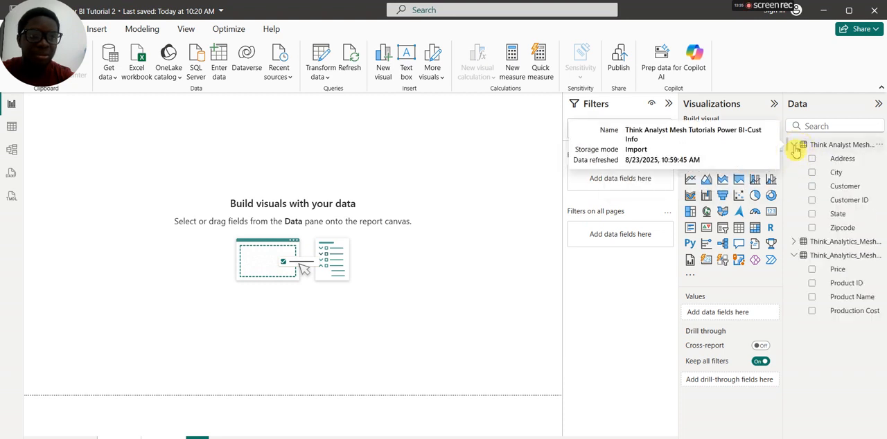
click(812, 215)
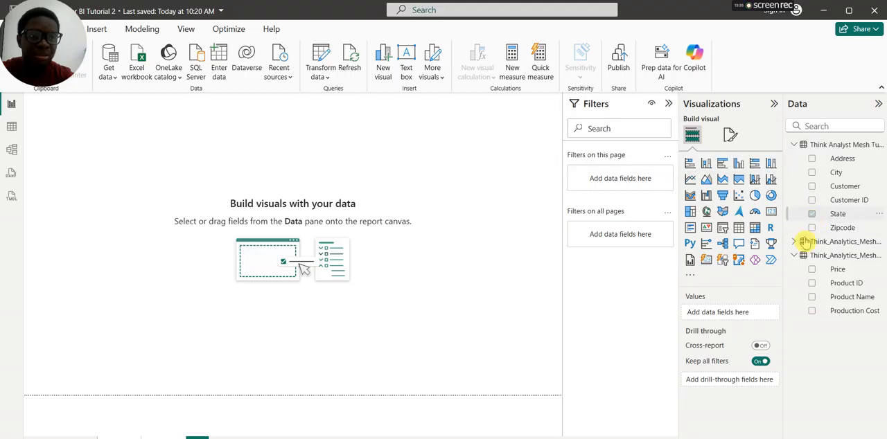
click(796, 242)
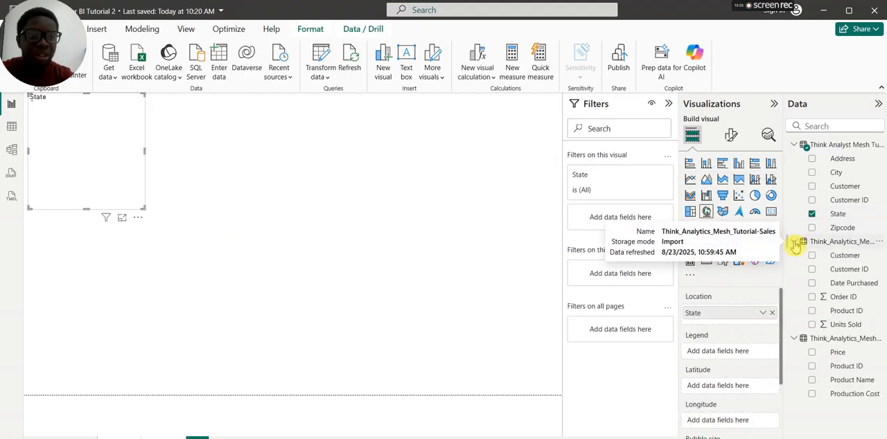
click(812, 325)
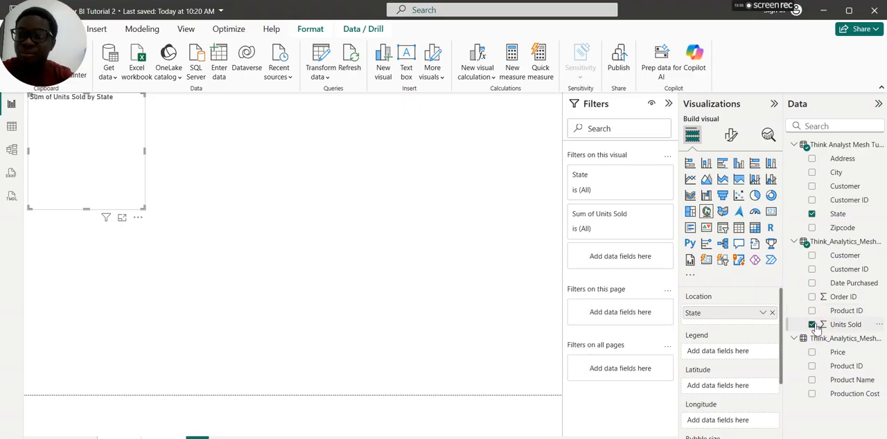
click(722, 213)
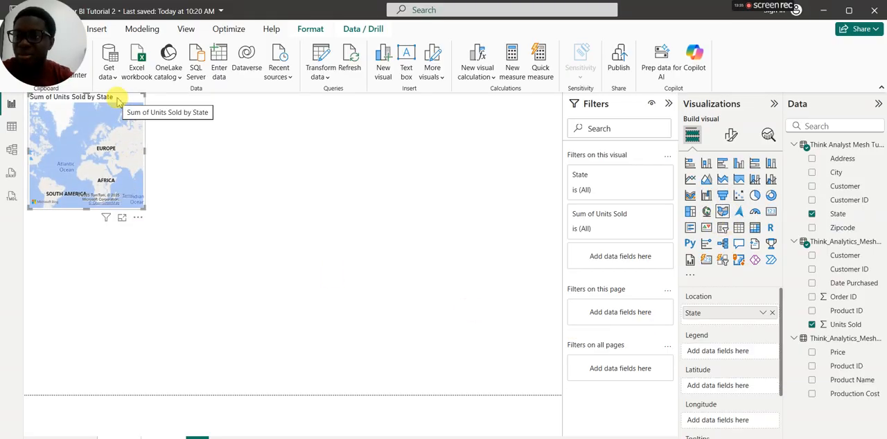
Step: Move the filled map to mid-canvas, widen it to a little over double, and make it about 40 percent taller
drag(118, 97, 280, 175)
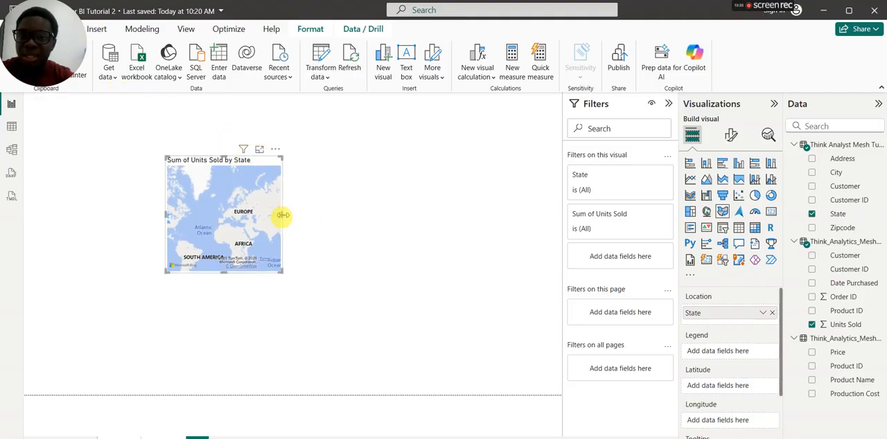
drag(283, 215, 424, 215)
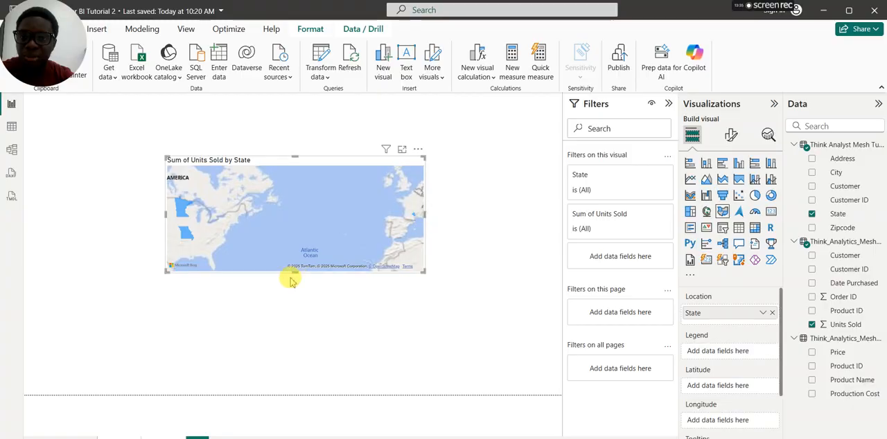
drag(295, 272, 257, 321)
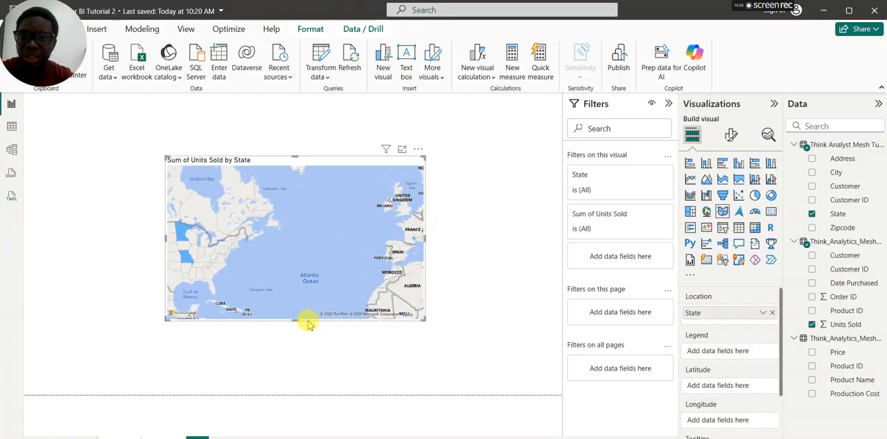
click(279, 221)
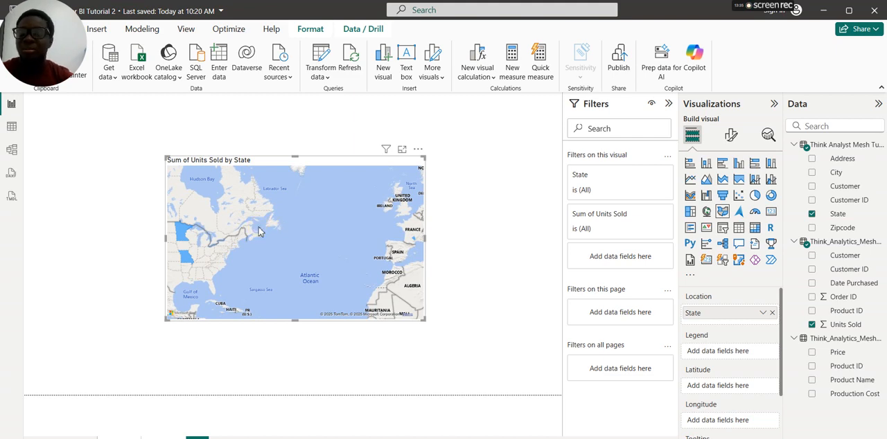